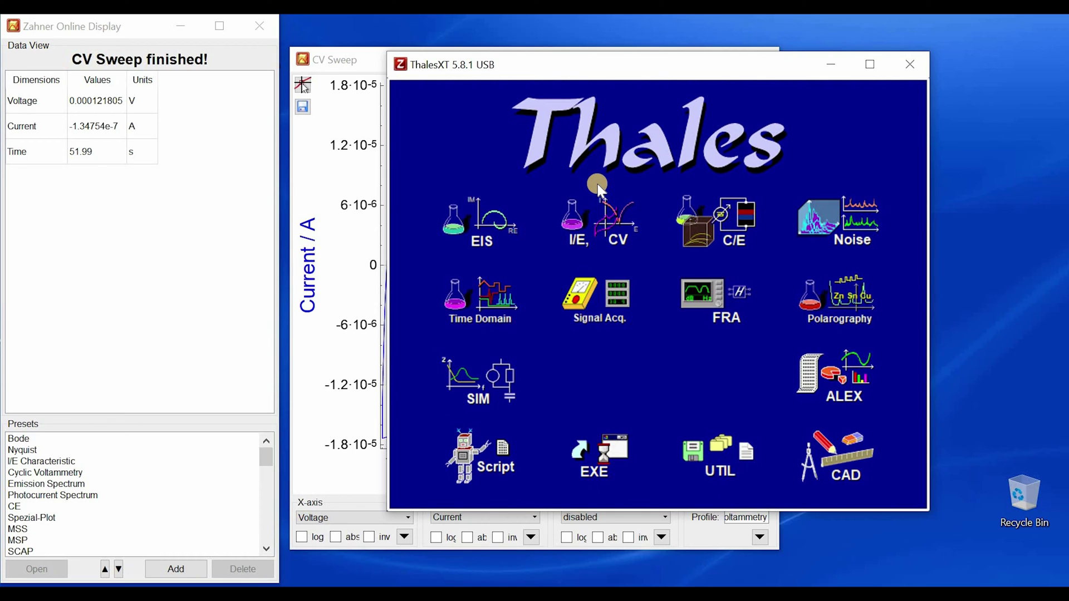
- Open the EIS measurement module and go to its potentiostat control page
click(497, 224)
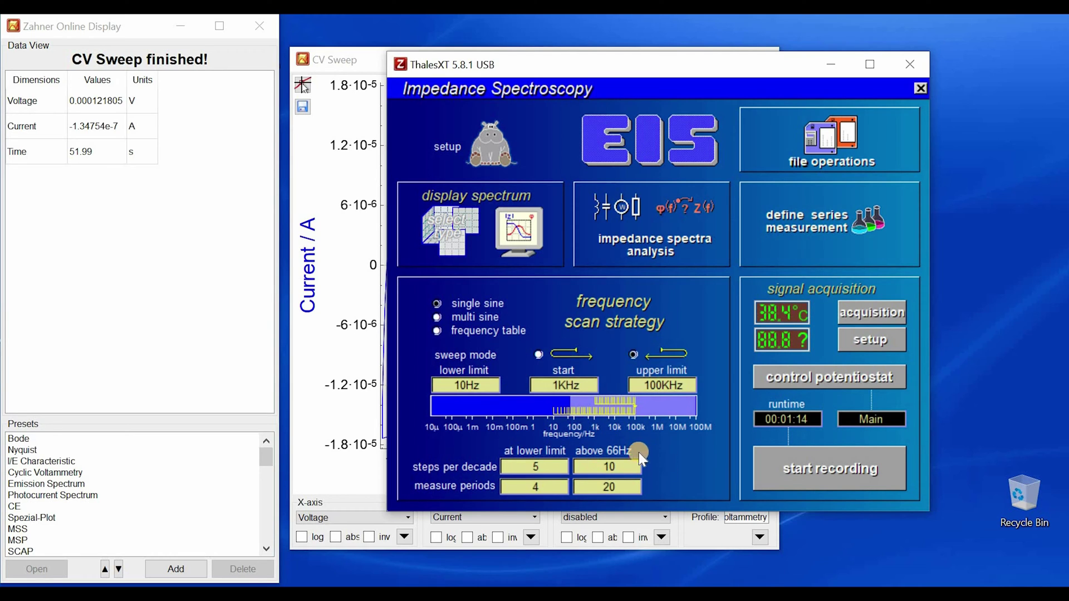
text(10)
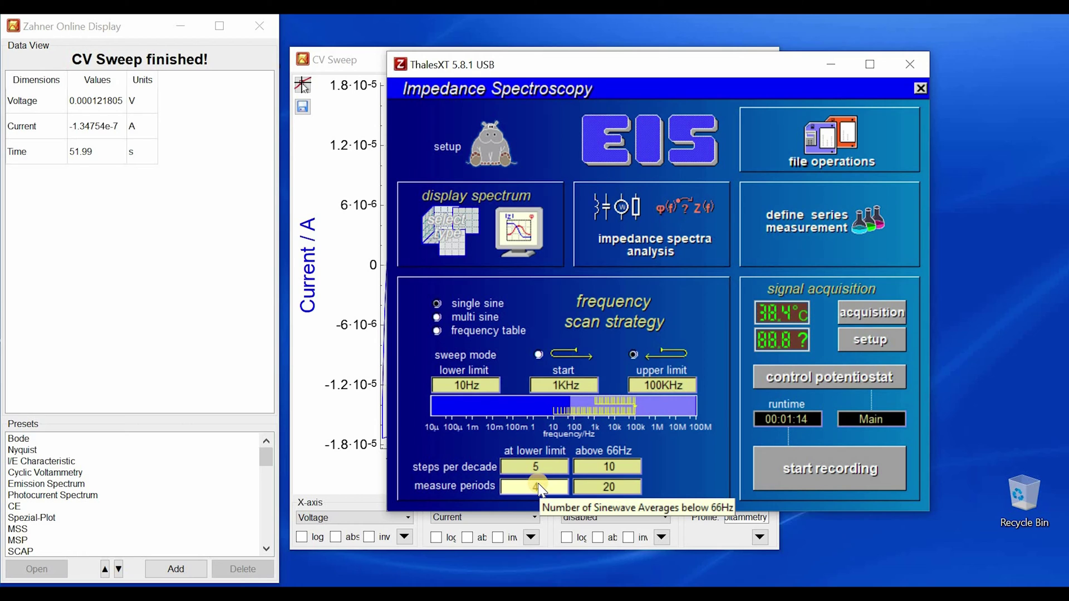
click(766, 379)
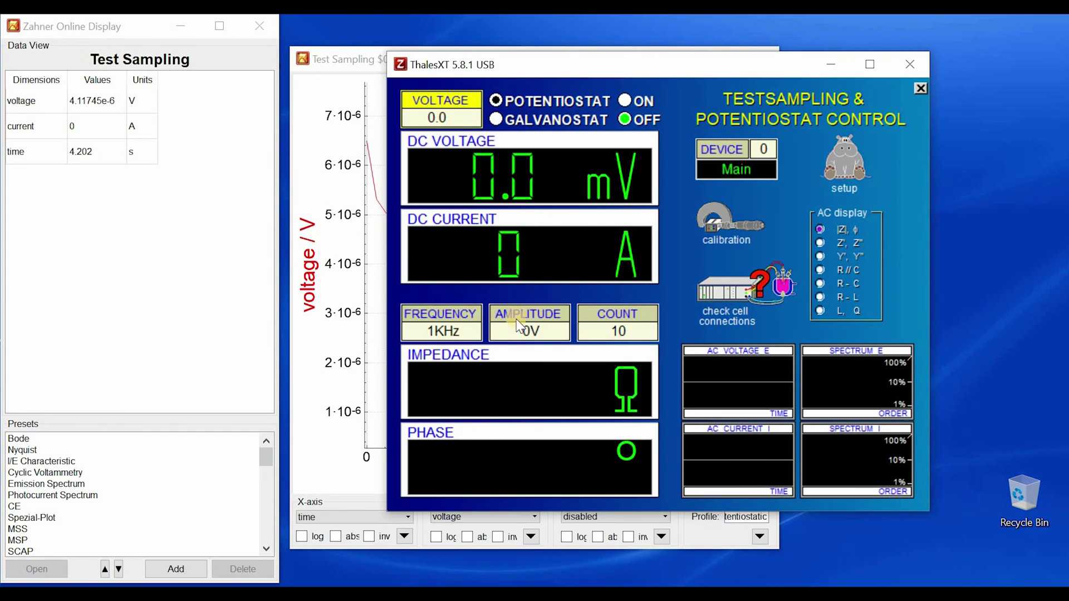
- Set the potentiostat's DC voltage to 0.1 V and switch the potentiostat on
click(501, 298)
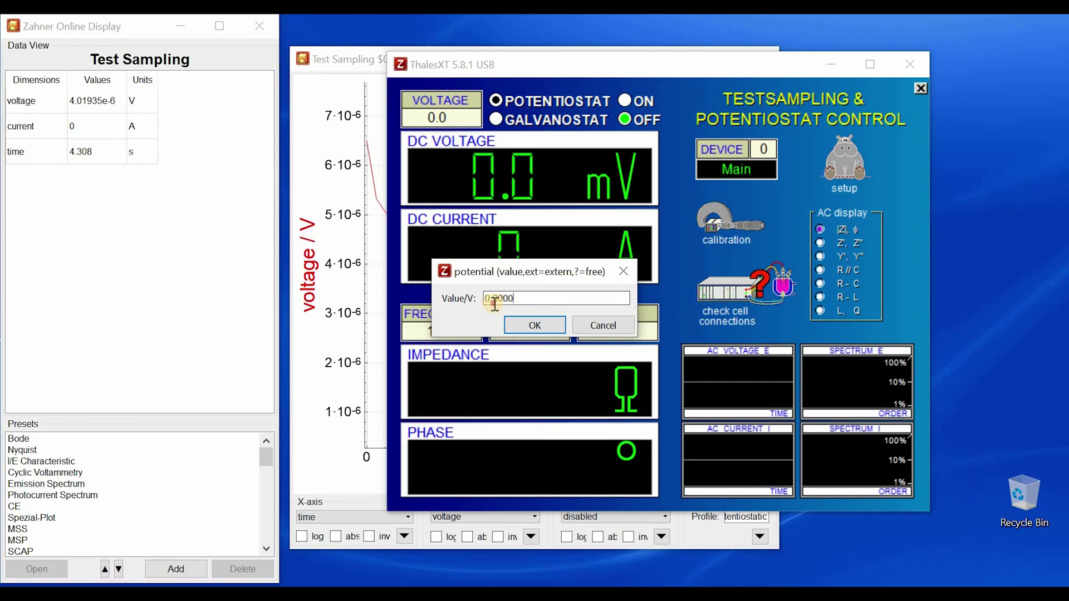
drag(494, 303, 492, 303)
text(1)
key(Return)
click(640, 102)
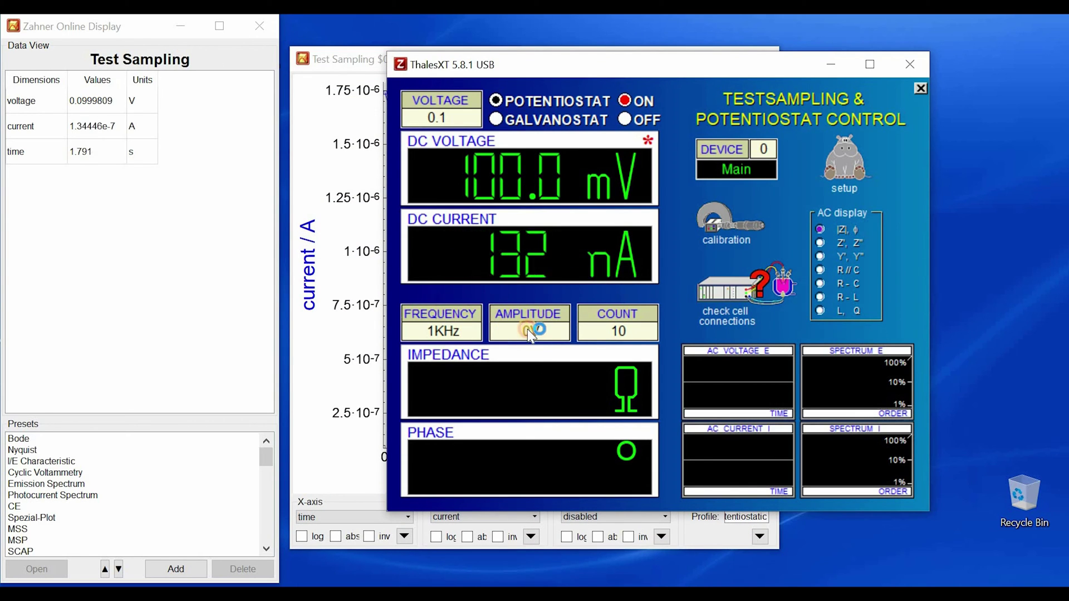
- Set the AC excitation amplitude to 10 mV for the potentiostatic impedance measurement
click(572, 305)
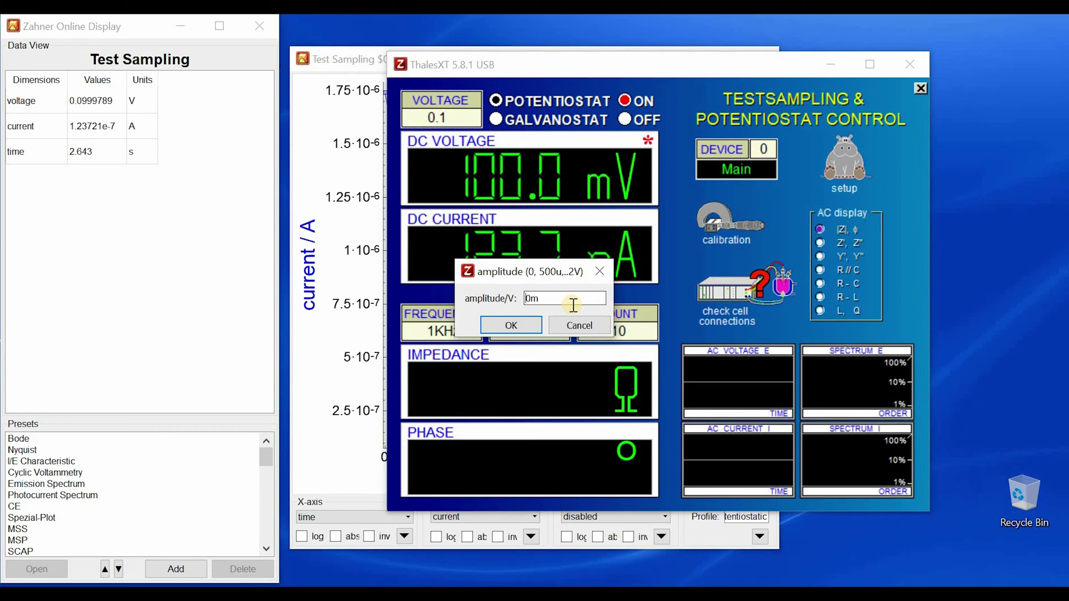
text(1)
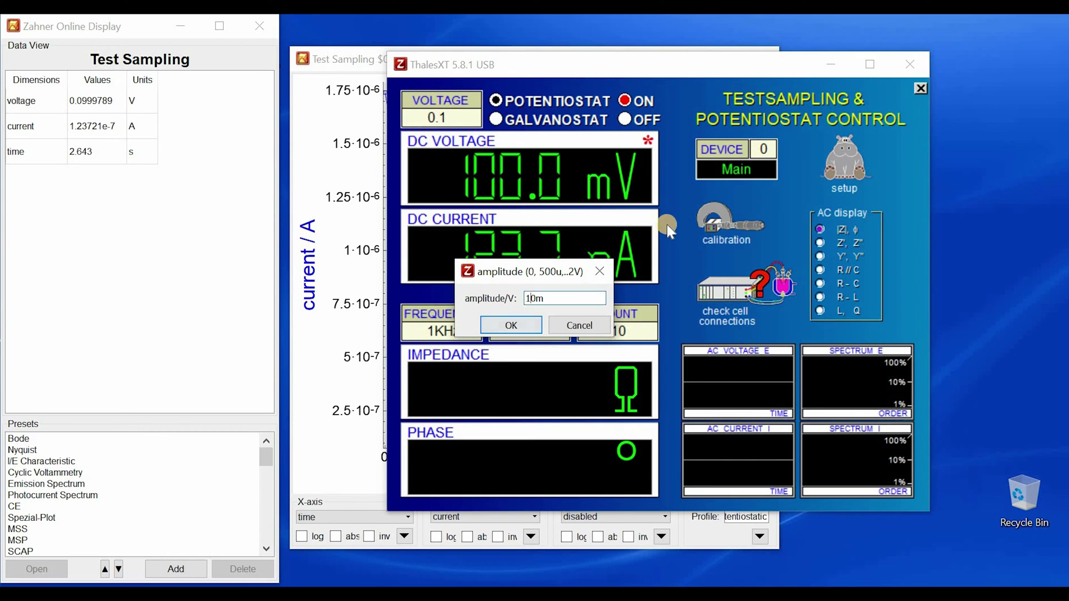
key(Return)
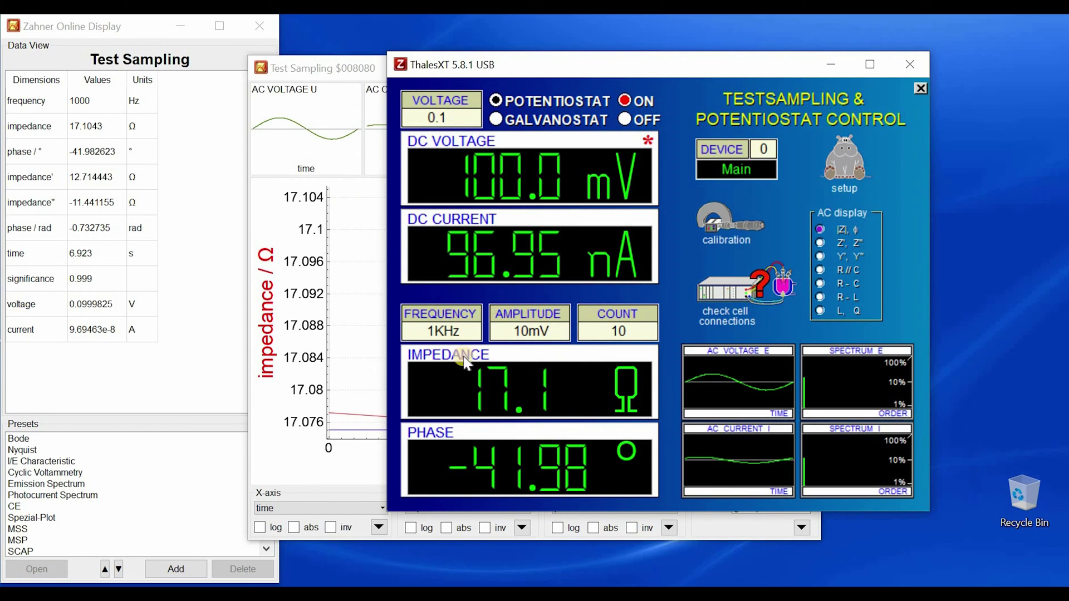
- View the AC result as real and imaginary parts Z', Z'', and return the display to |Z|, φ
click(824, 227)
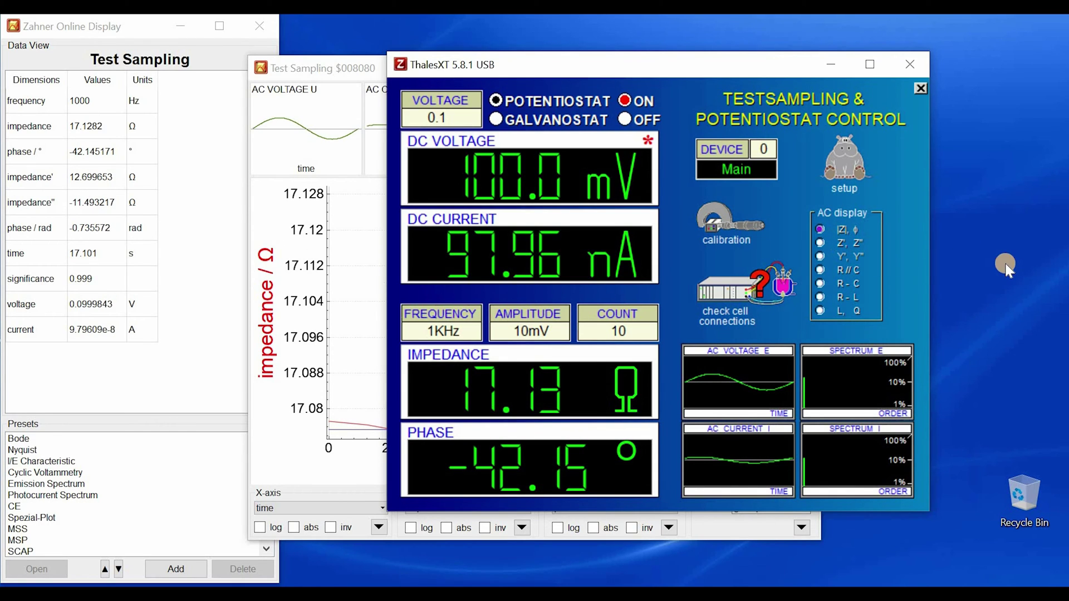
click(820, 242)
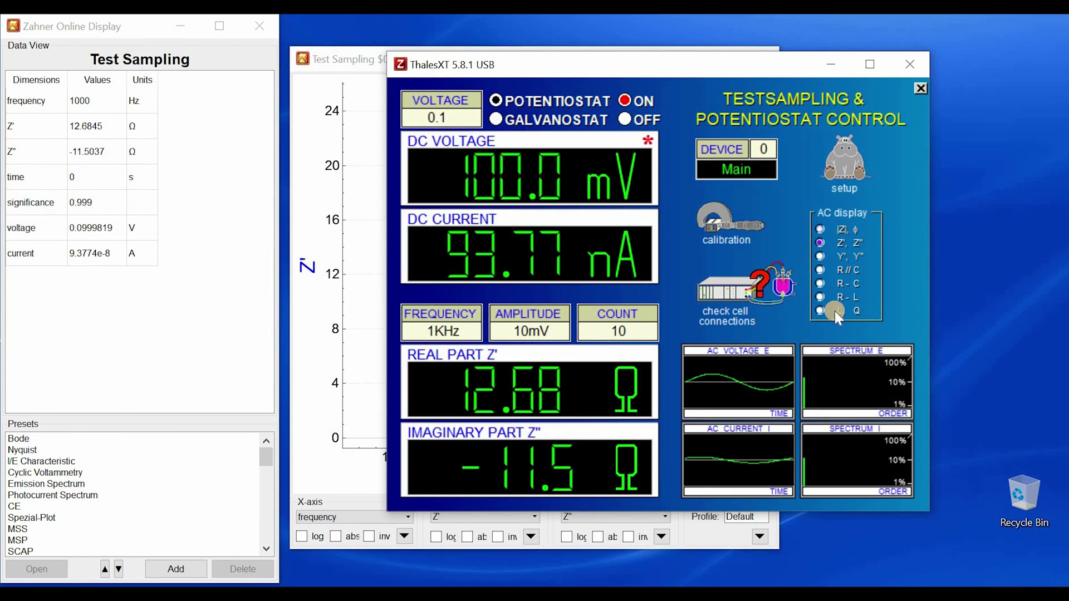
click(836, 229)
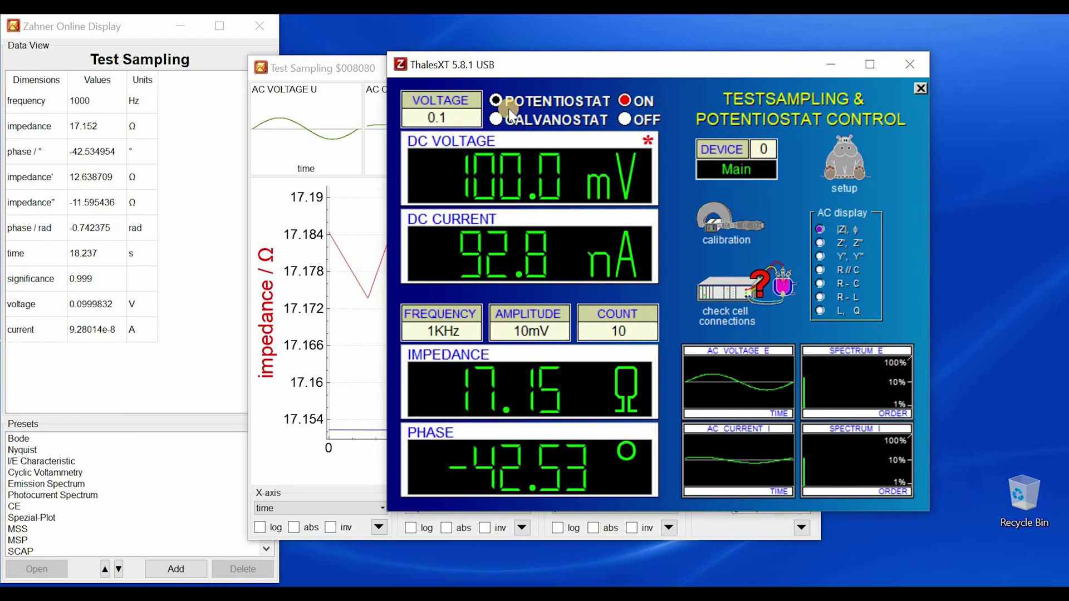
- Change the control mode to galvanostat, set the DC current to 125 mA and switch the galvanostat on
click(497, 118)
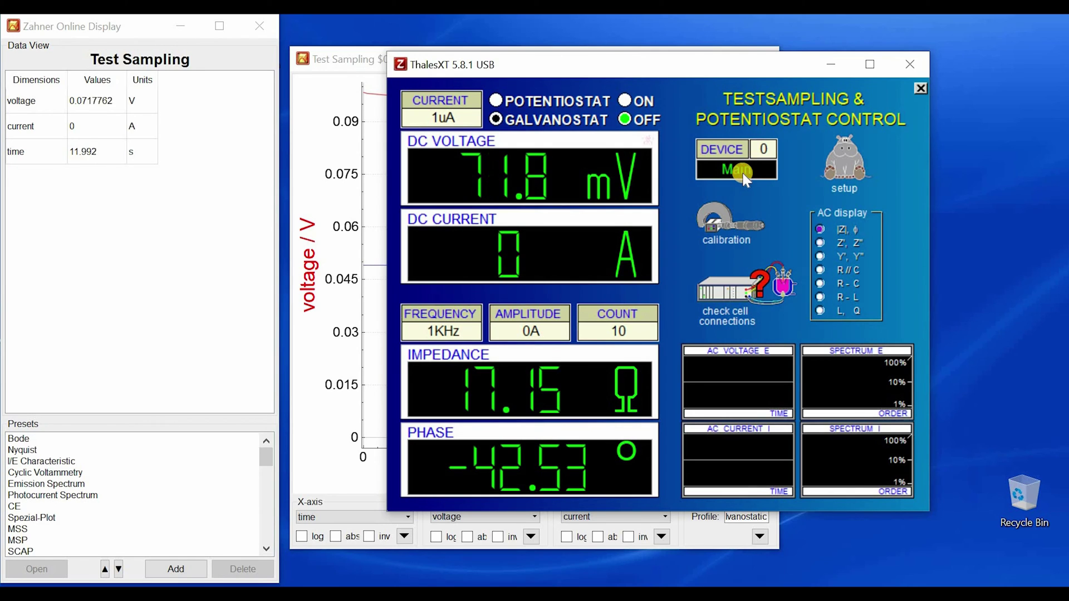
click(468, 119)
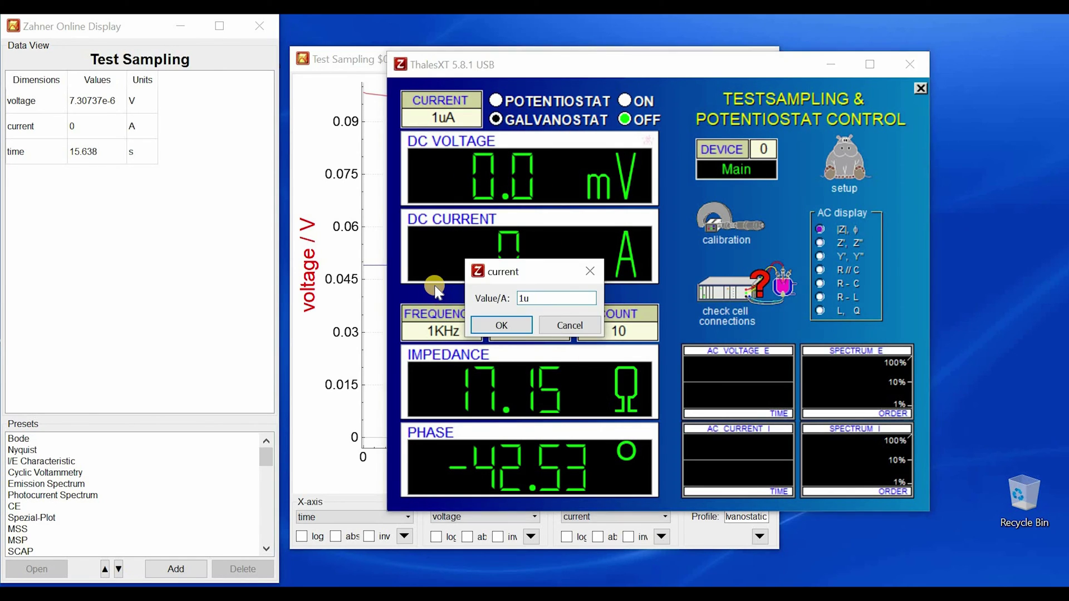
text(2)
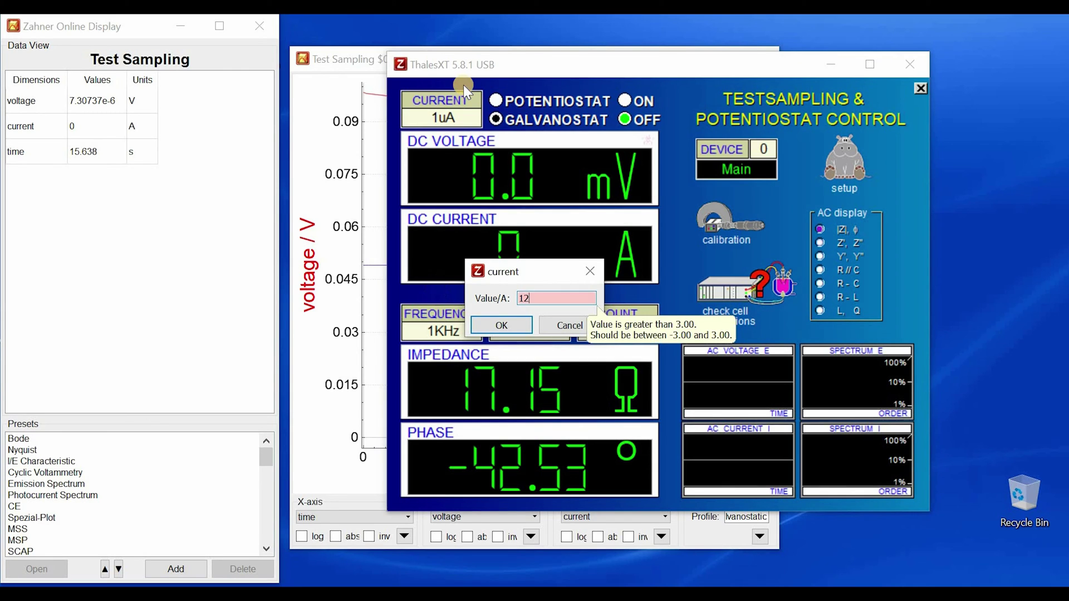
text(5m)
key(Return)
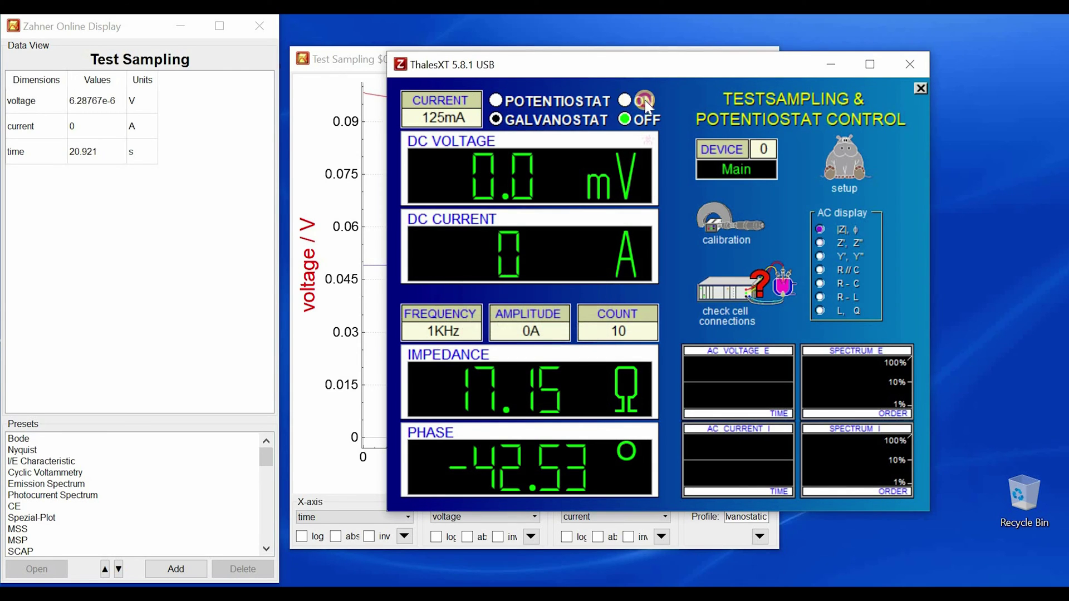
click(625, 101)
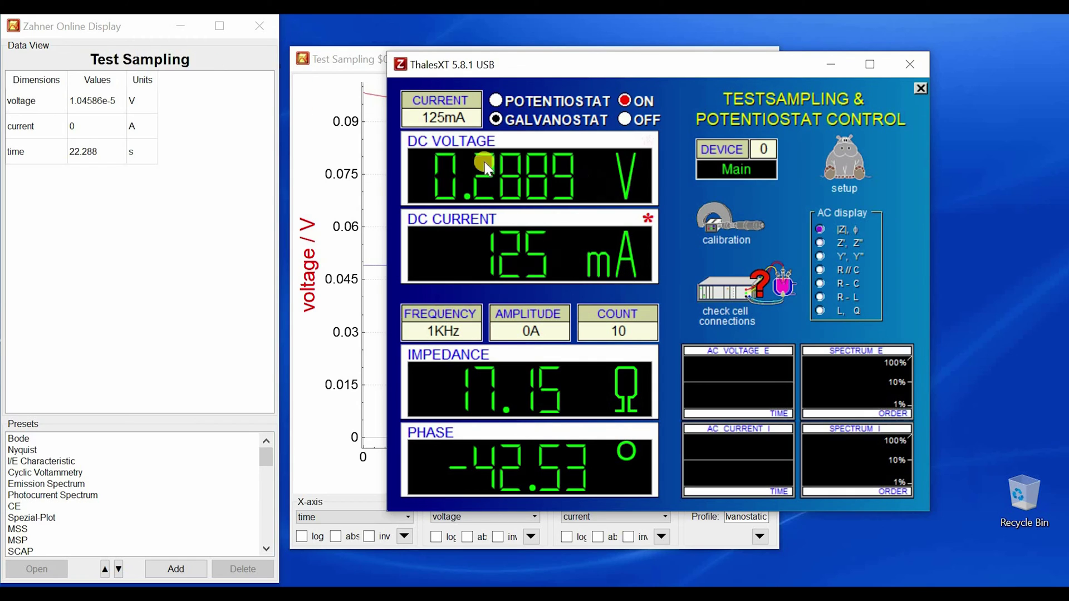
- Set the galvanostatic AC amplitude to 100 nA
click(556, 331)
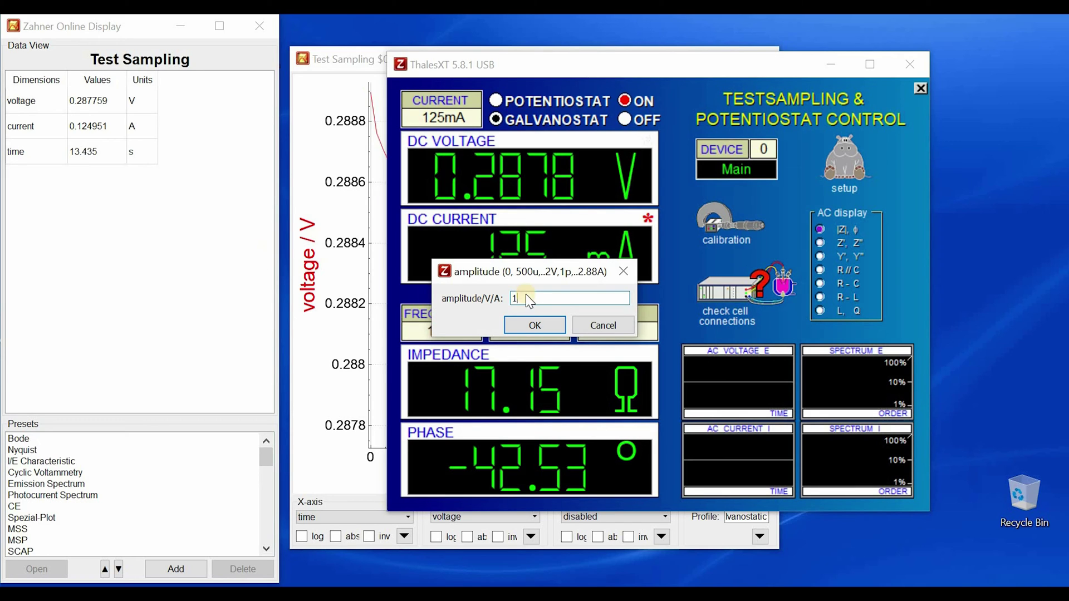
text(100)
key(Return)
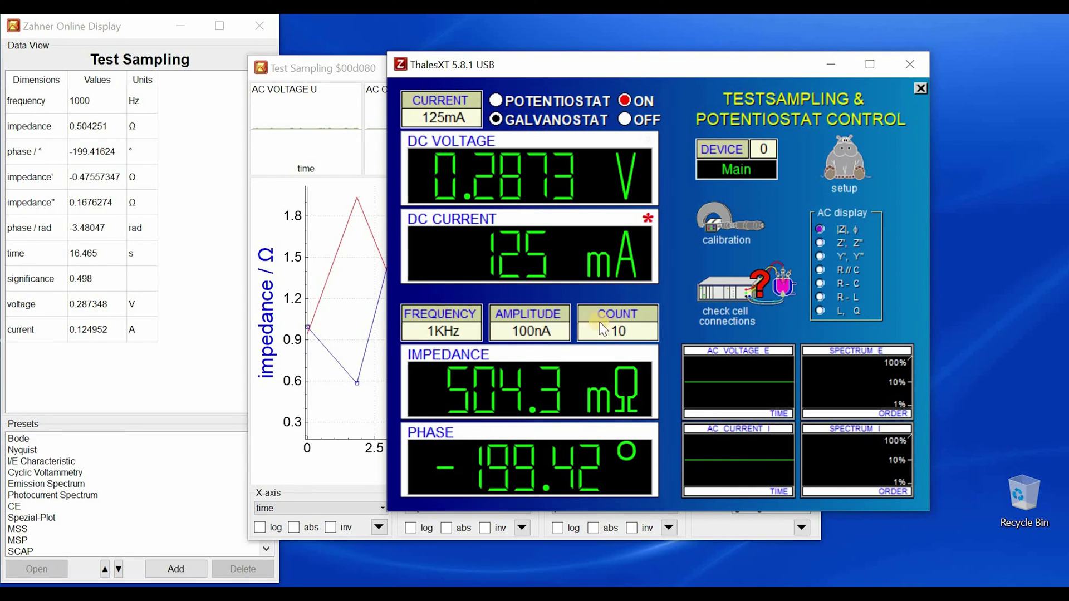
- Increase the AC excitation amplitude to 1 mA
click(527, 300)
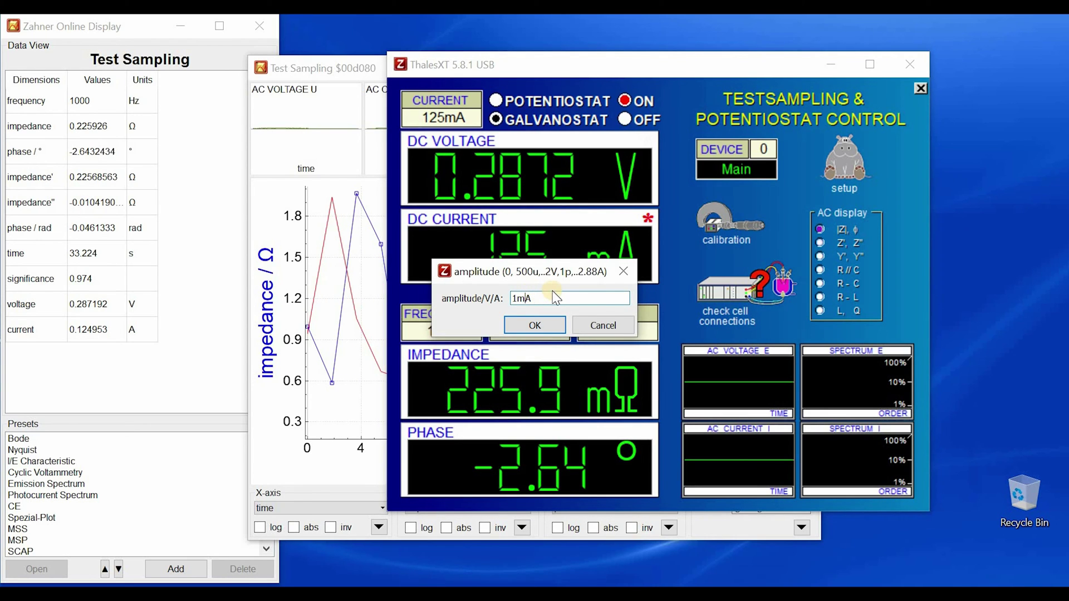
text(1m)
key(Return)
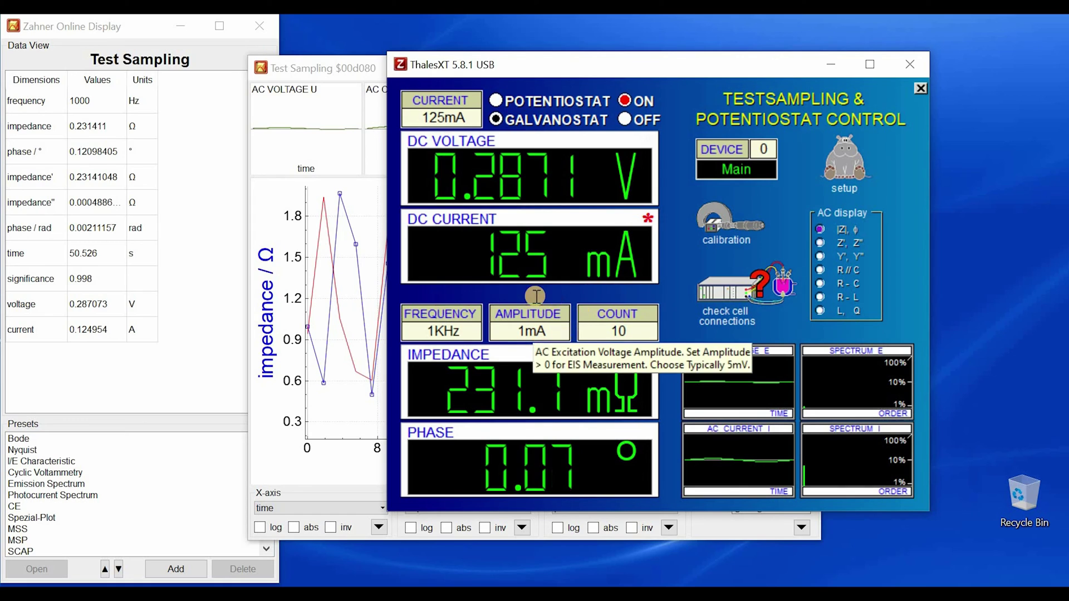
- Raise the AC excitation amplitude to 10 mA
click(519, 296)
click(521, 298)
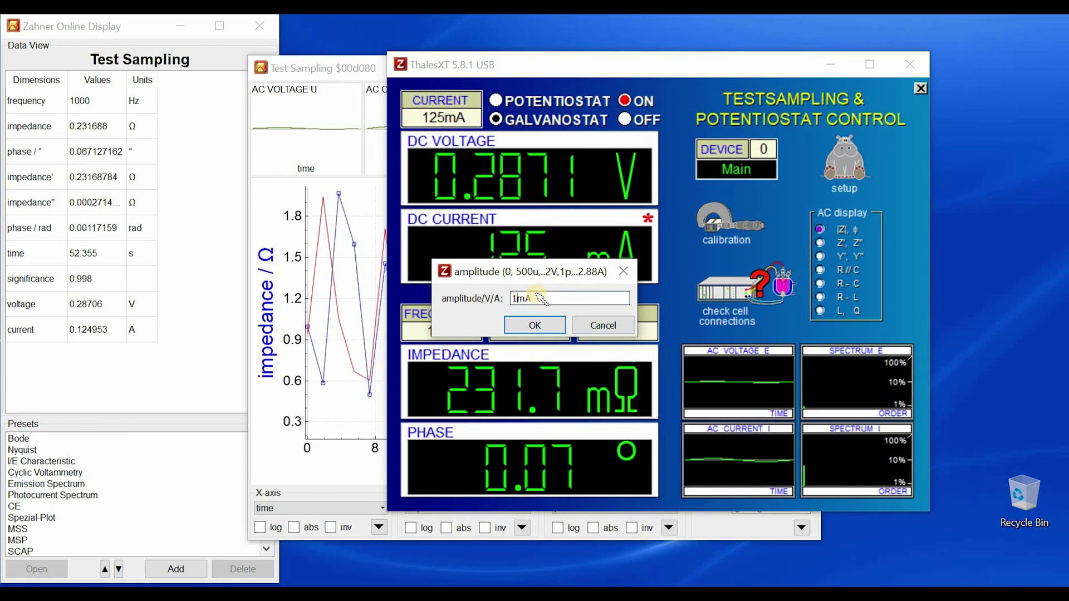
text(0)
key(Return)
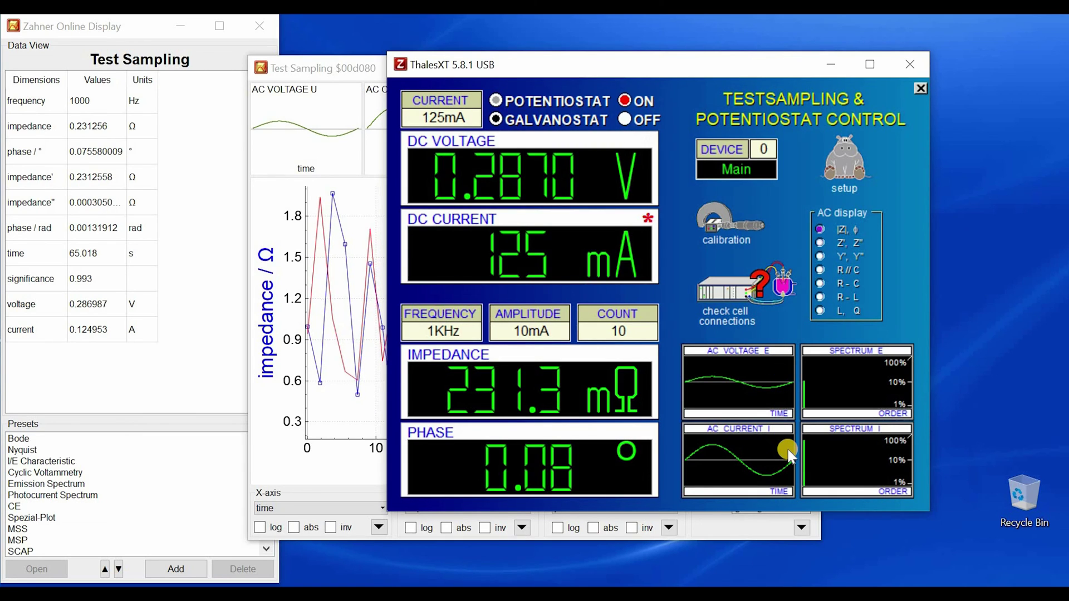
- Try a larger AC excitation amplitude of 100 mA
click(689, 315)
click(529, 321)
key(BackSpace)
key(BackSpace)
text(0m)
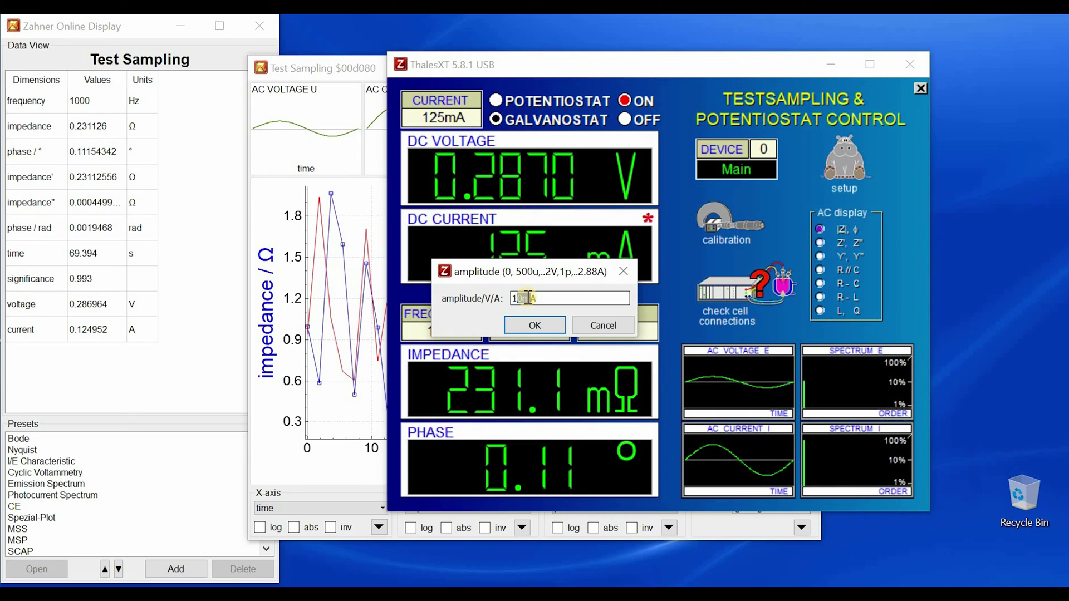
text(A)
key(BackSpace)
text(mA)
key(Return)
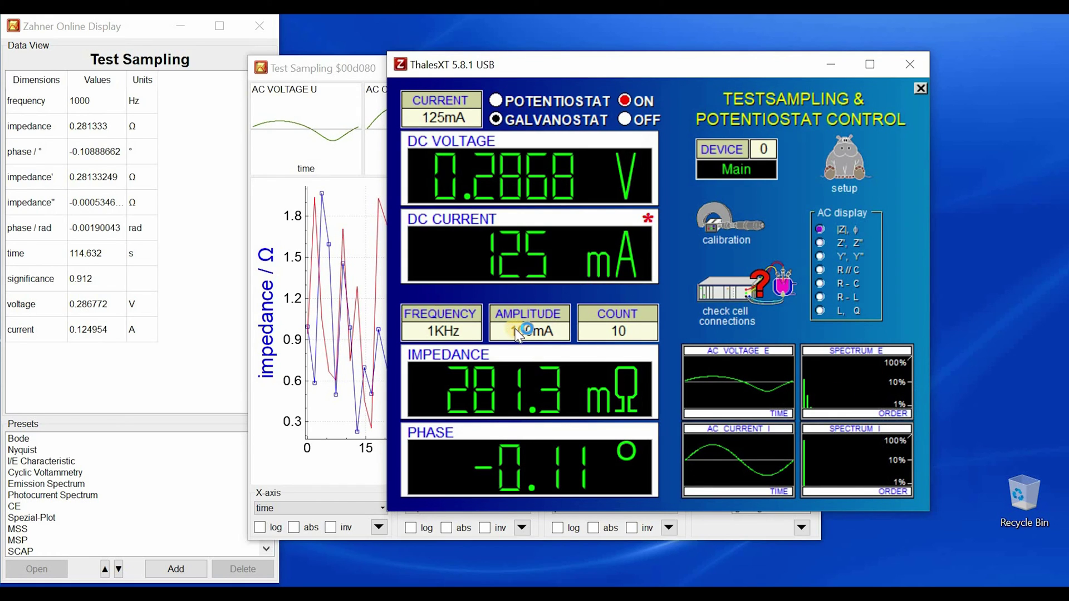
- Reduce the AC excitation amplitude back to 10 mA
click(553, 315)
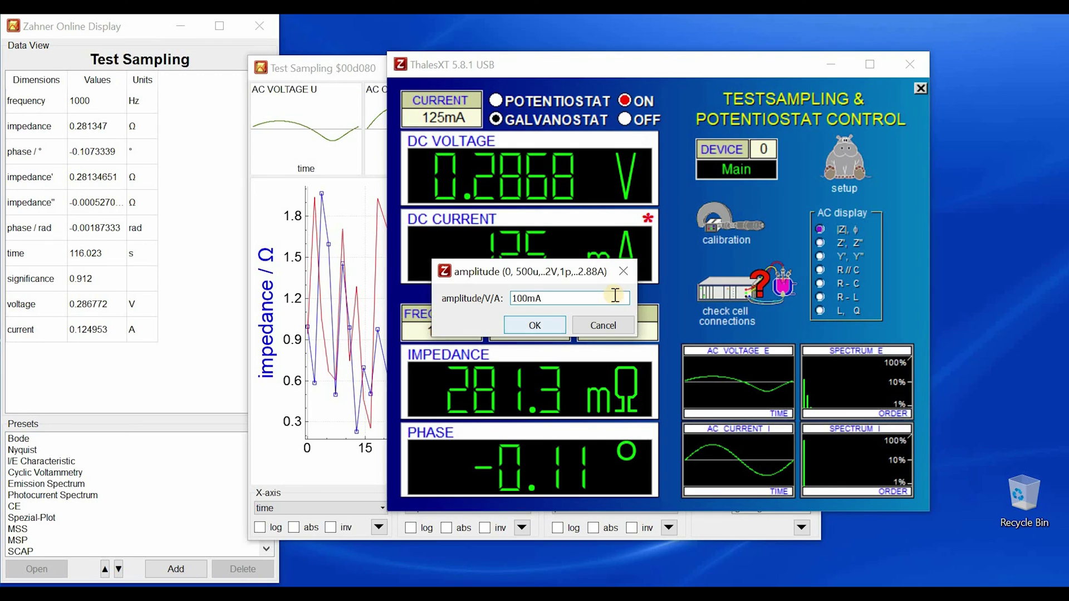
click(517, 298)
key(Delete)
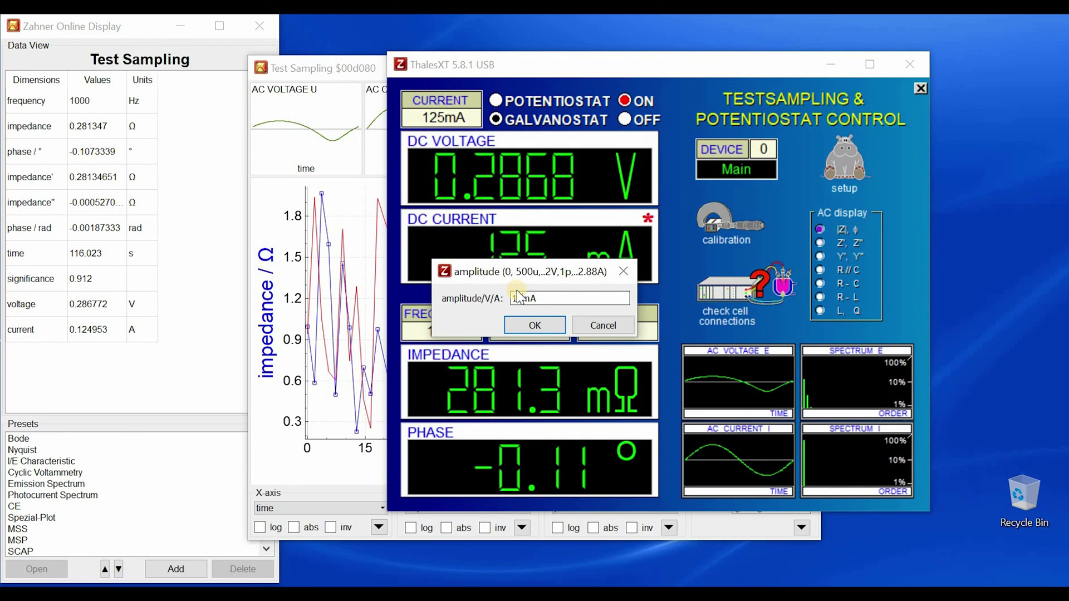
key(Return)
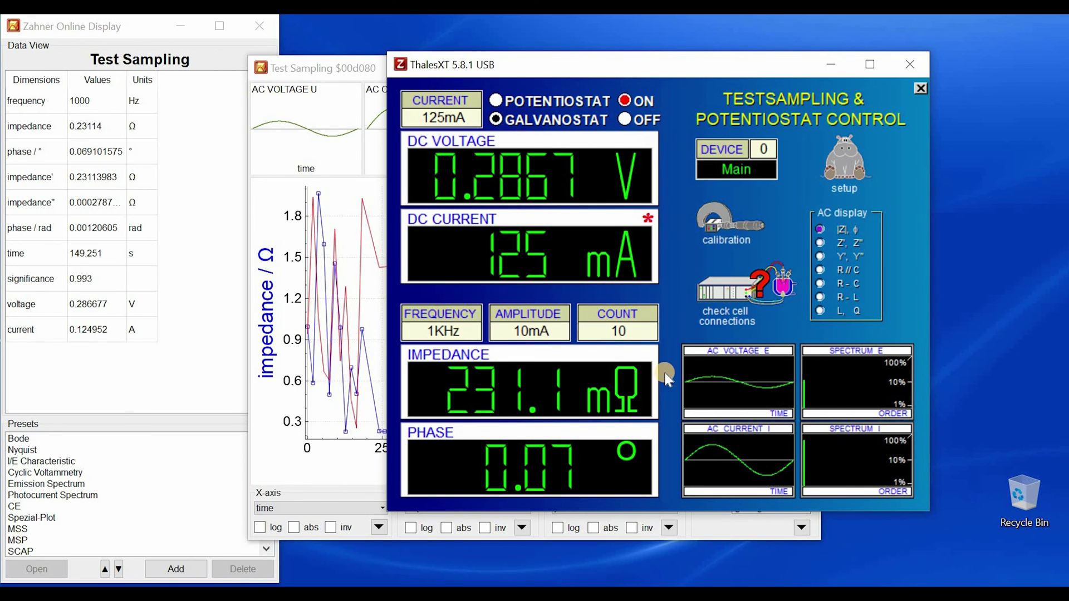
- Leave potentiostat control and start recording the single-sine impedance spectrum between 10 Hz and 100 kHz
right_click(838, 468)
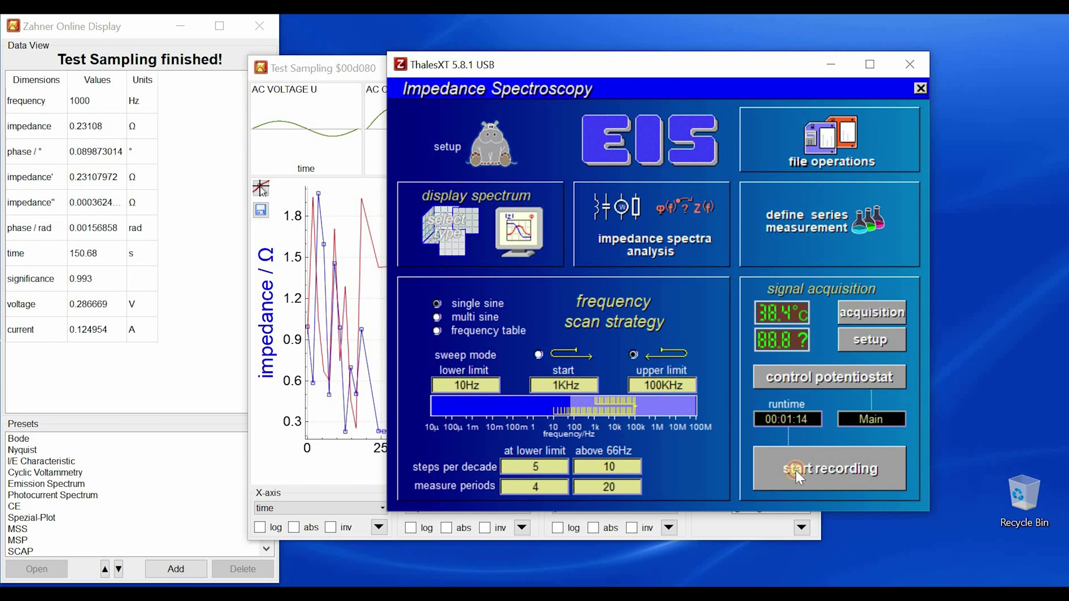
click(807, 461)
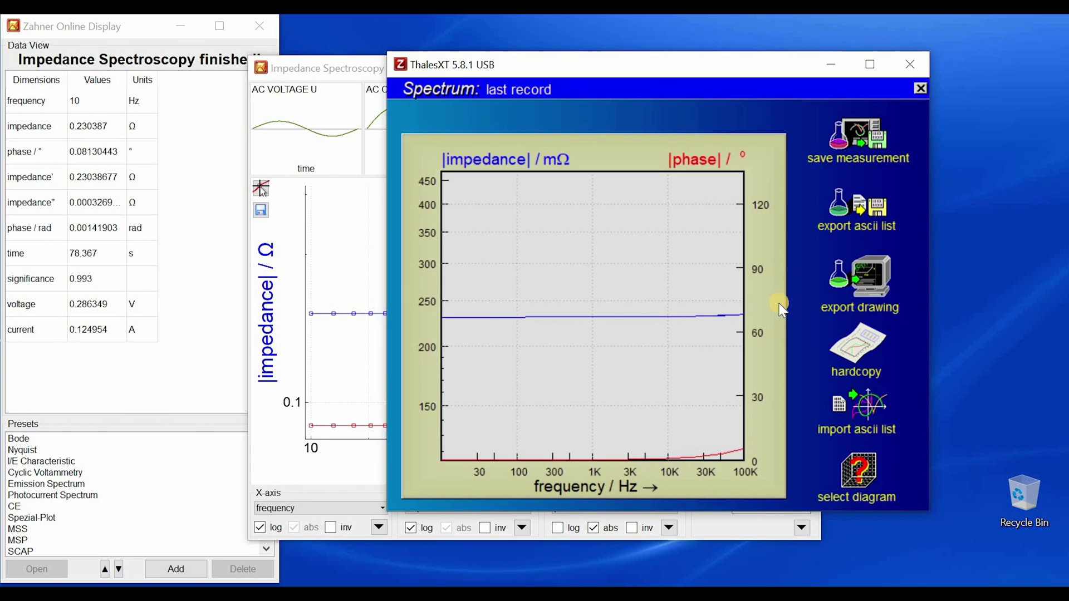
- Examine the impedance and phase curves of the recorded spectrum and close the spectrum view
click(531, 323)
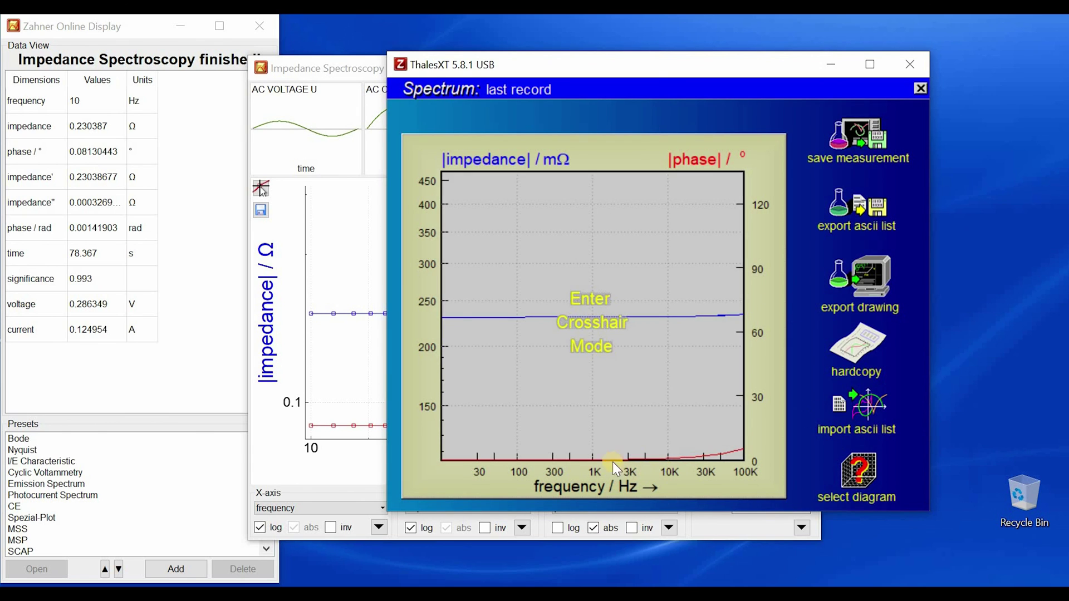
click(778, 179)
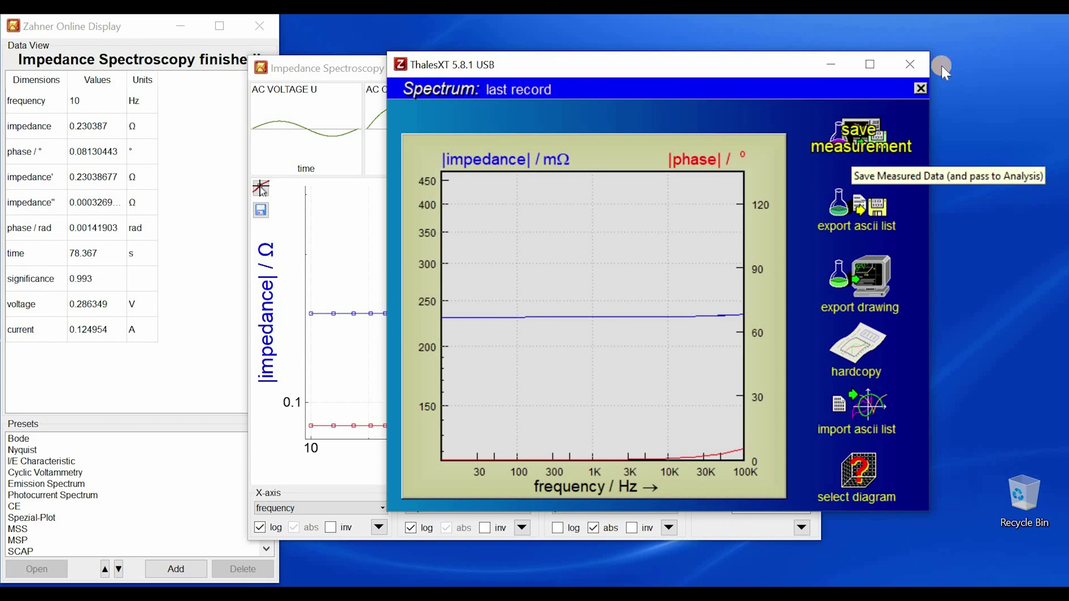
click(922, 89)
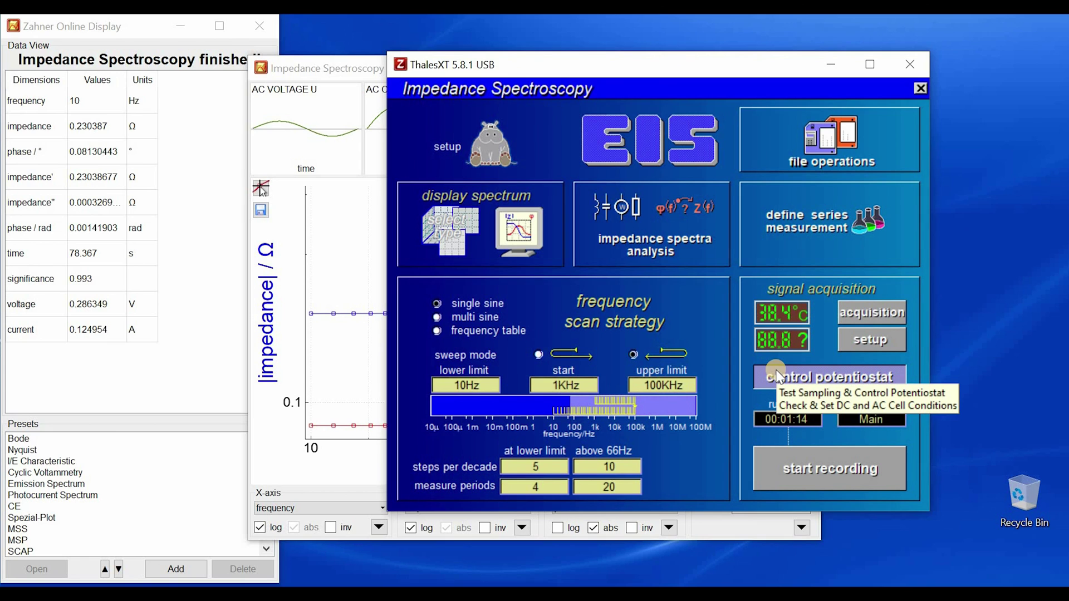
- Switch the galvanostat off in potentiostat control and return to the impedance spectroscopy page
click(778, 377)
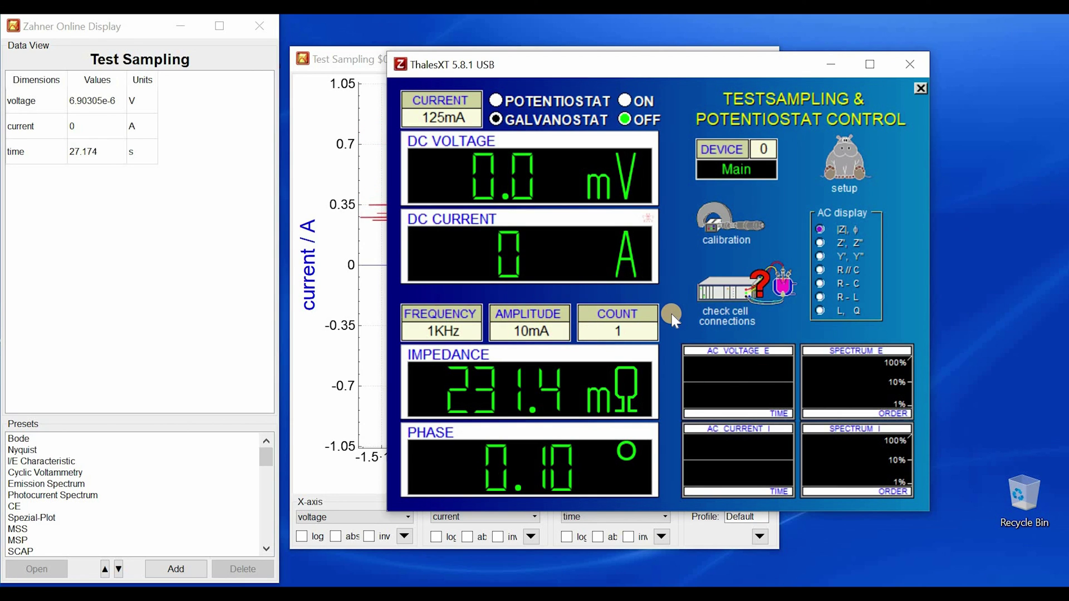
right_click(643, 396)
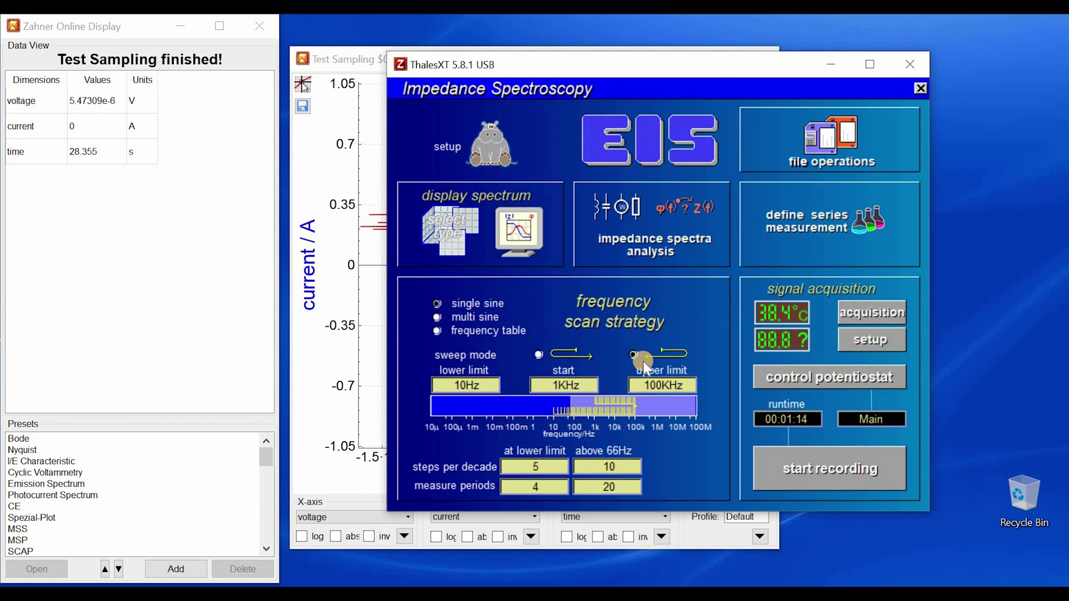
click(641, 360)
click(657, 380)
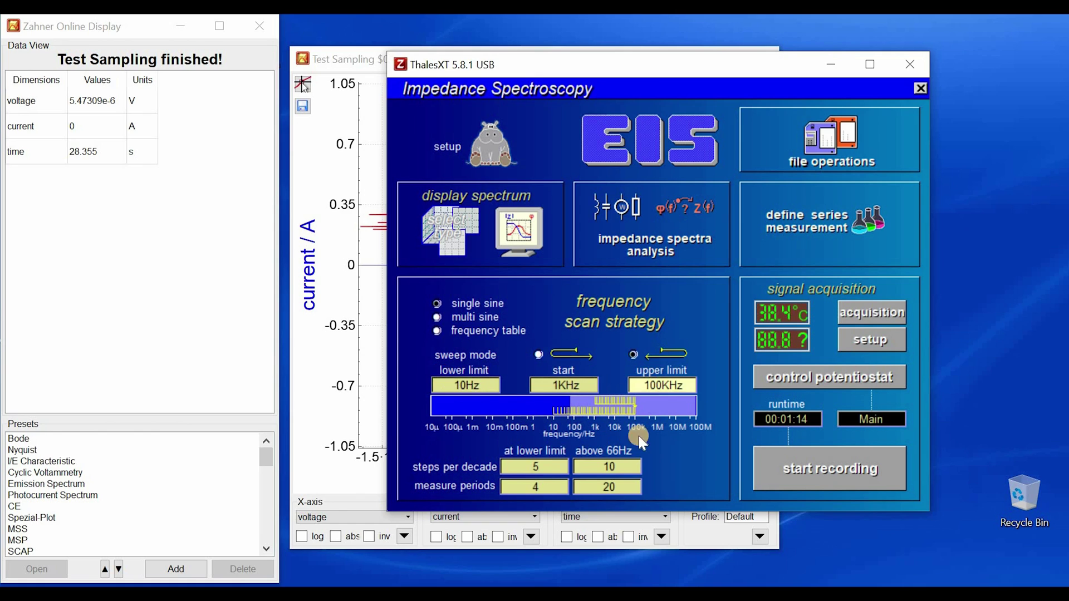
click(673, 432)
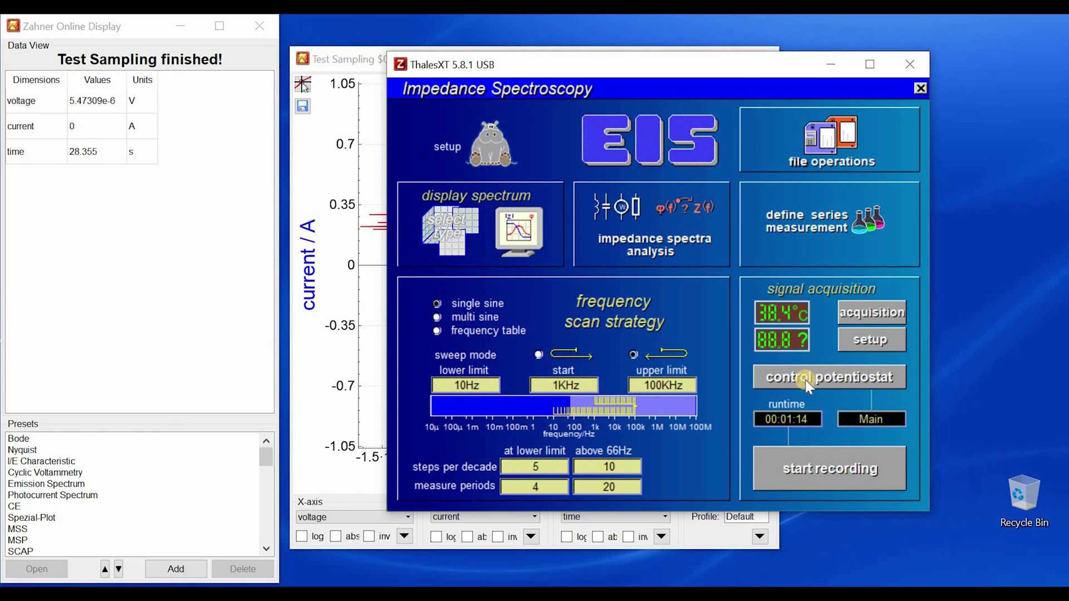